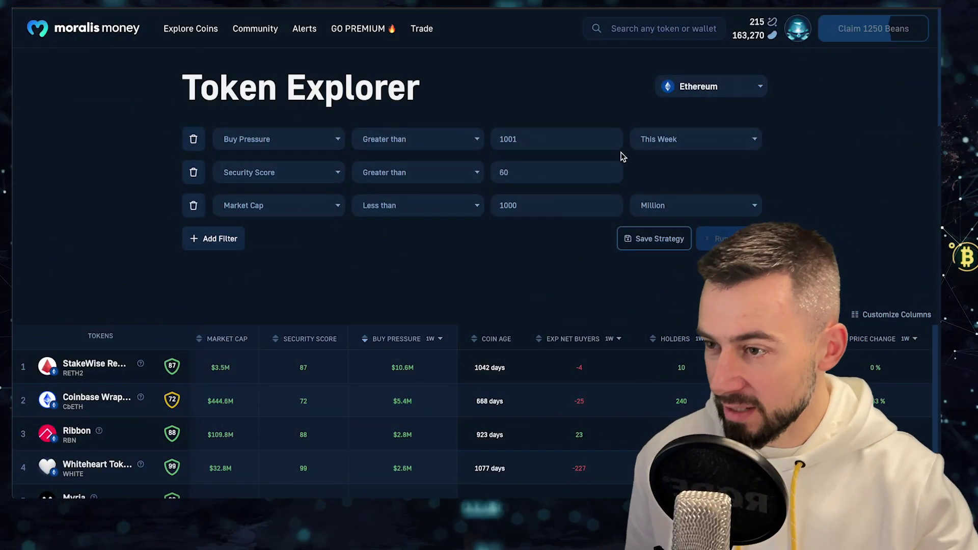
Scroll down the Ethereum token results filtered by buy pressure, security score and market cap
scroll(528, 224, down, 5)
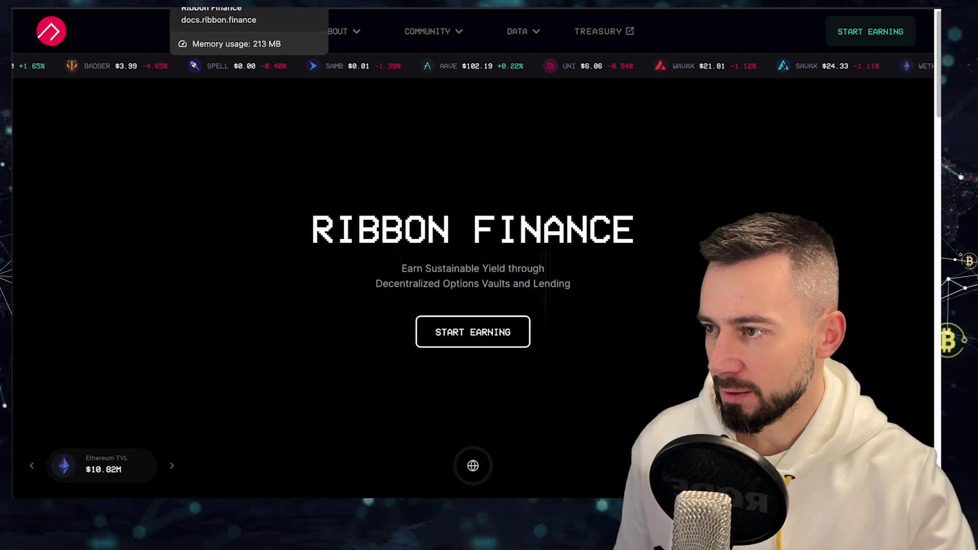
Read the Ribbon Finance documentation introduction, highlighting a phrase along the way
click(224, 3)
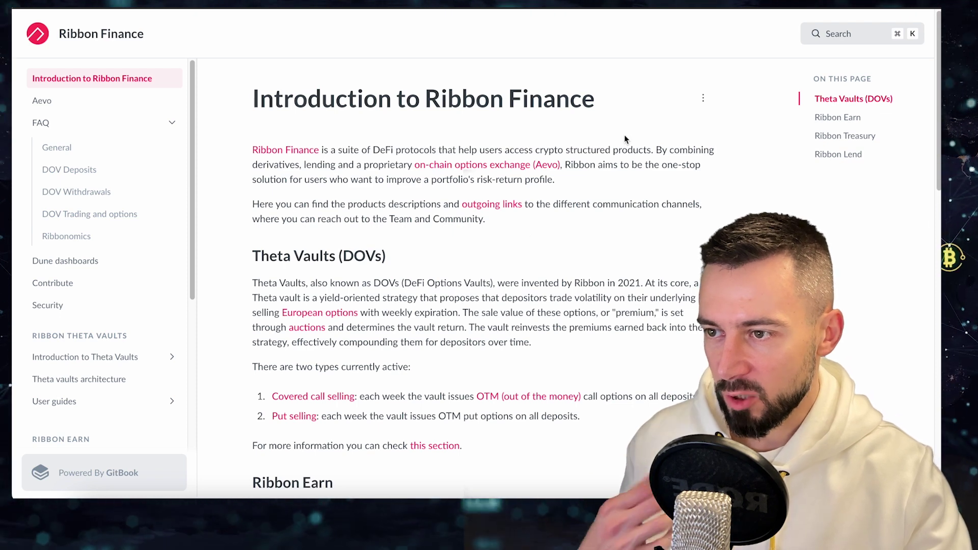
drag(571, 147, 683, 148)
click(263, 161)
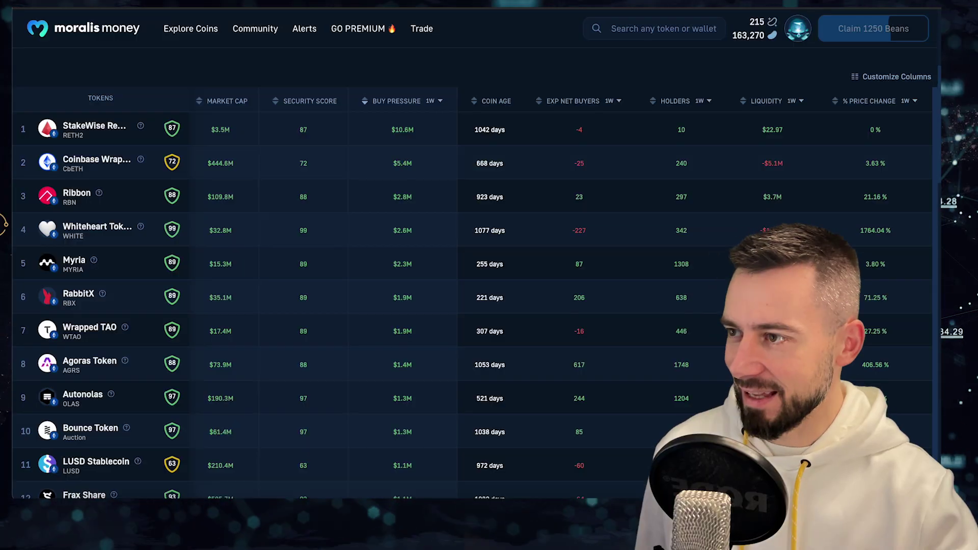
Scroll through the Ethereum tokens ranked by weekly experienced net buyers
scroll(354, 138, up, 5)
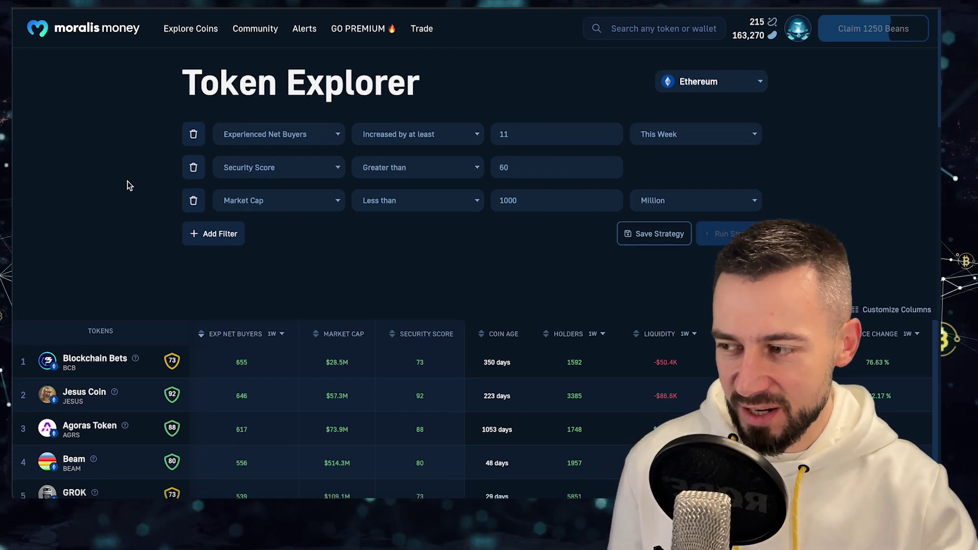
scroll(216, 200, down, 3)
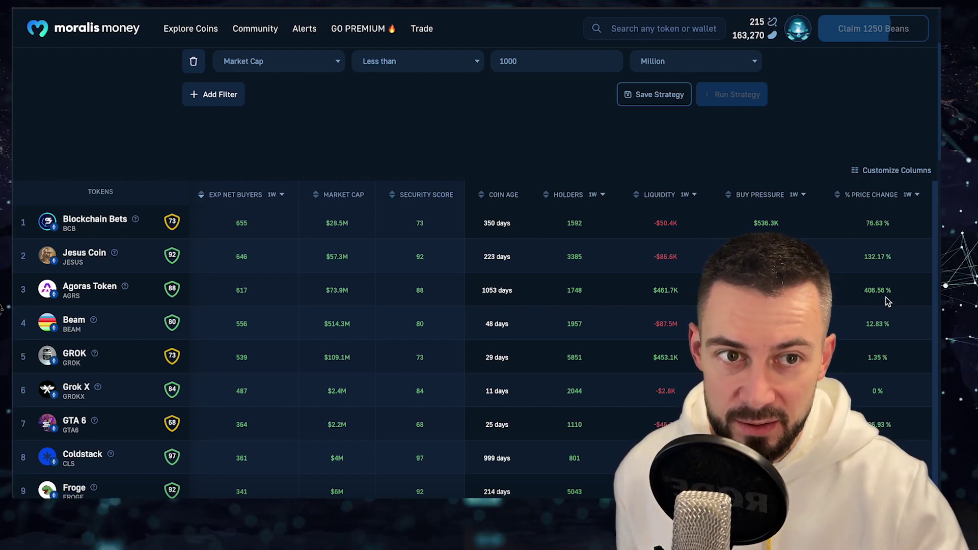
Open the Arbitrum Token Explorer and scroll through its weekly buy-pressure results
mouse_move(191, 28)
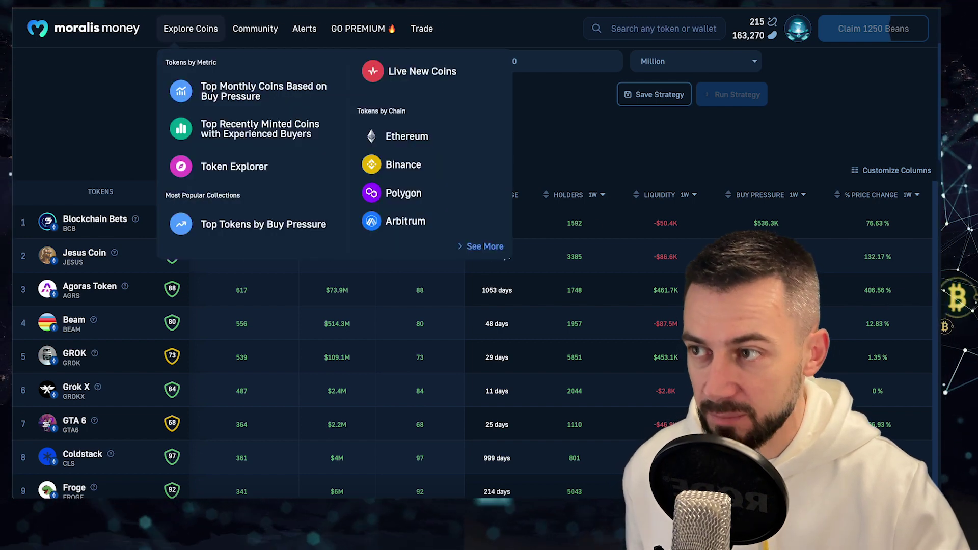
click(399, 190)
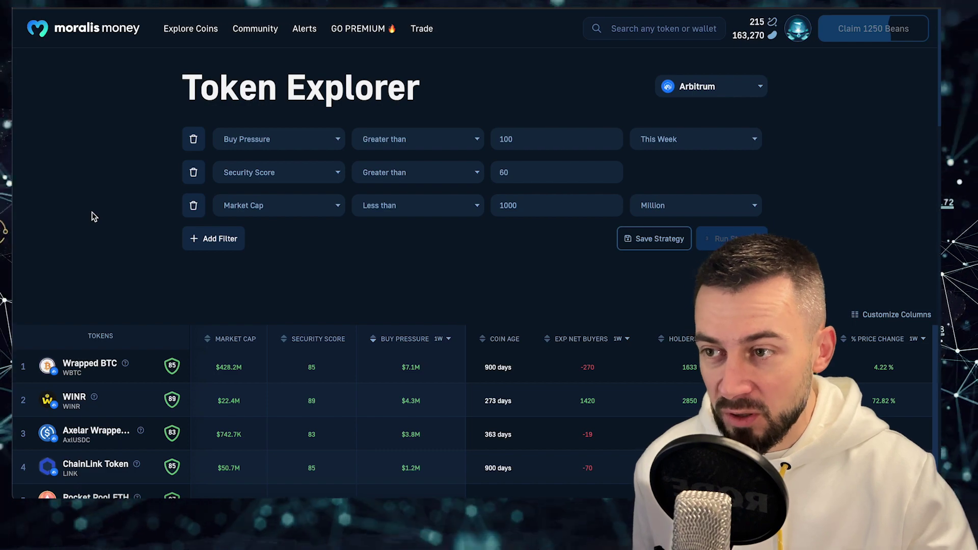
scroll(193, 234, down, 3)
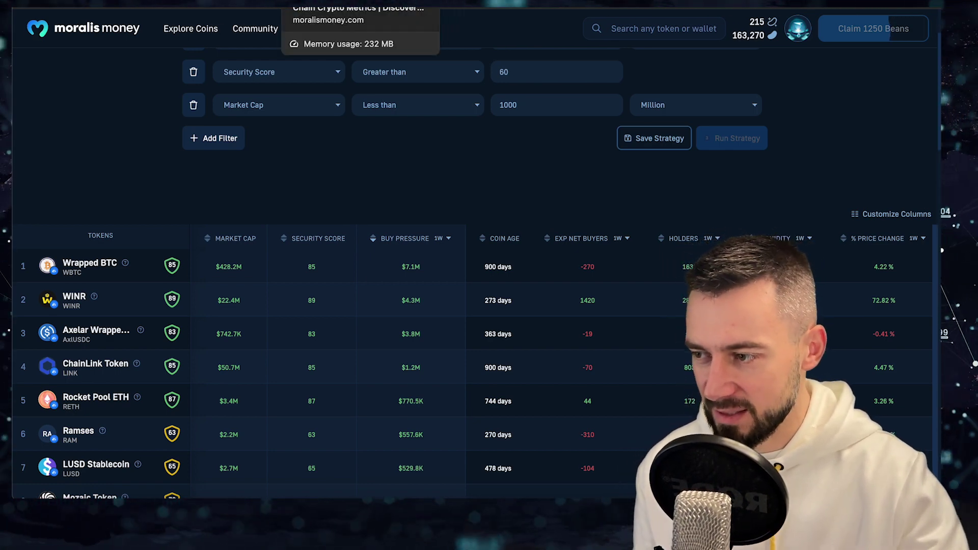
scroll(530, 220, up, 2)
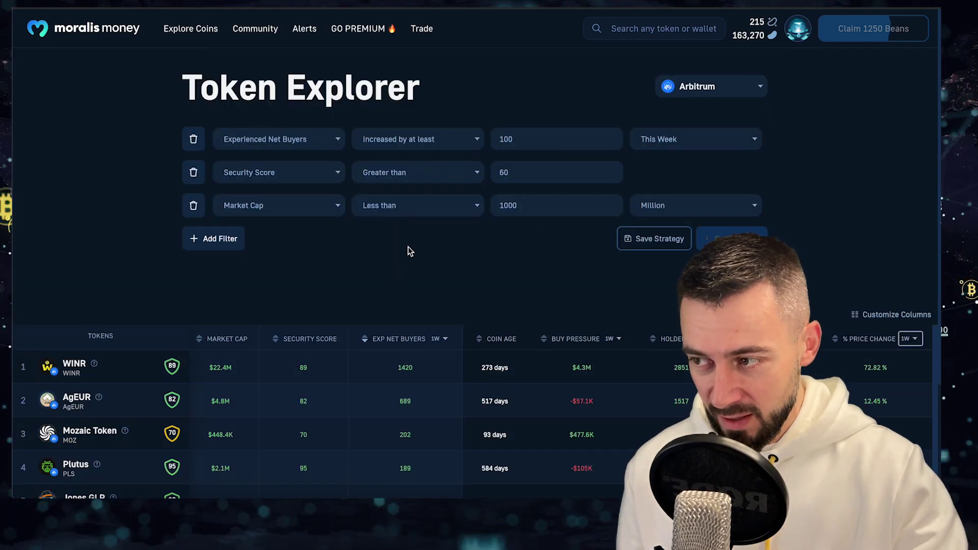
Scroll the Arbitrum results led by WINR at 1420 experienced net buyers
scroll(446, 263, down, 1)
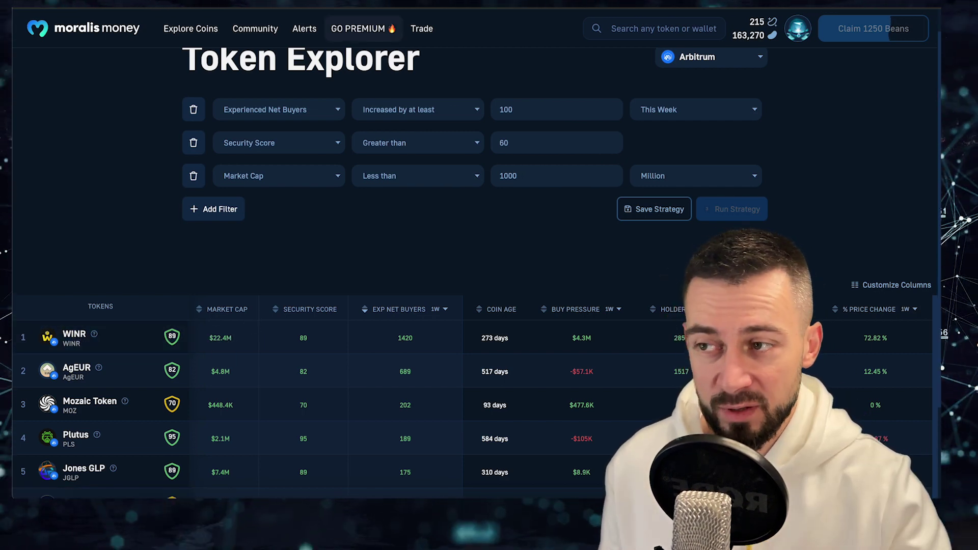
Scroll through WINR's price chart and project description
scroll(674, 230, down, 4)
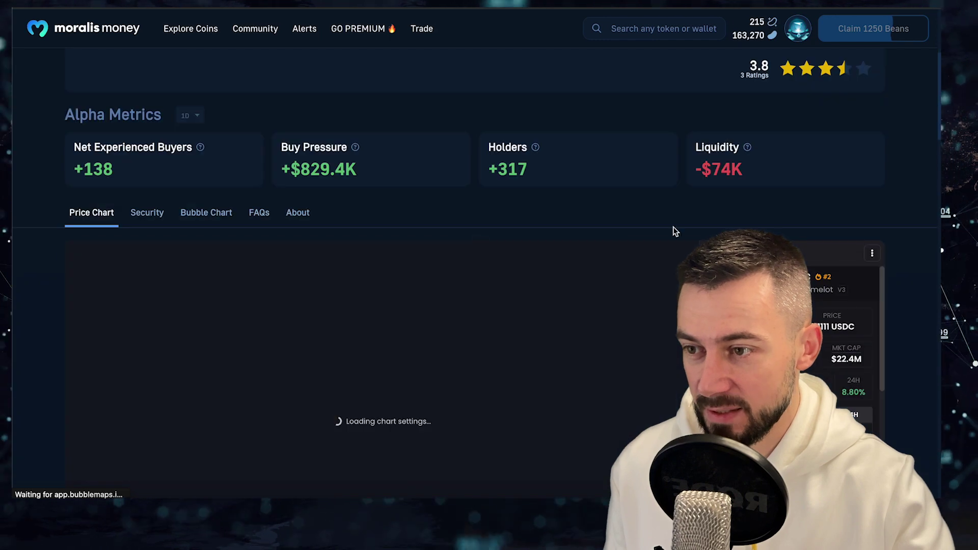
scroll(867, 231, down, 3)
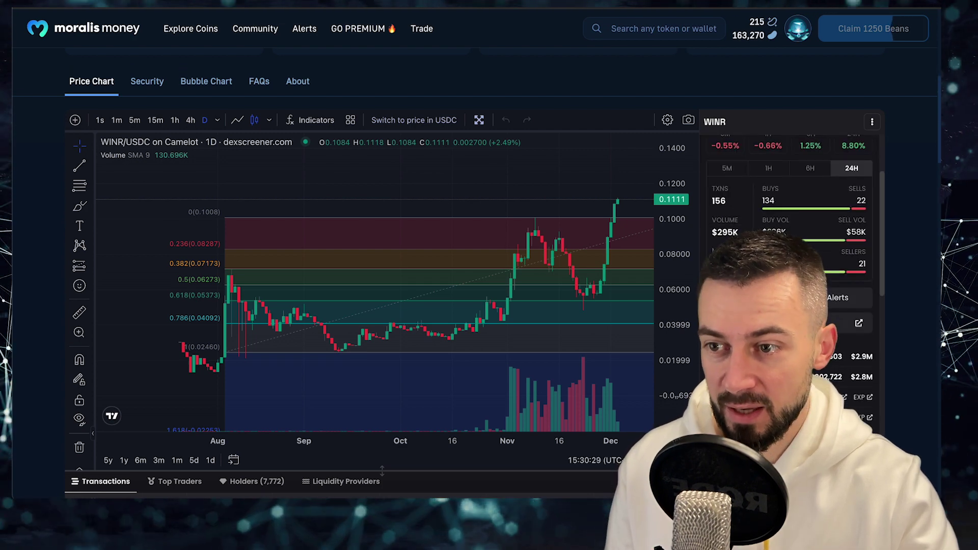
scroll(829, 283, down, 8)
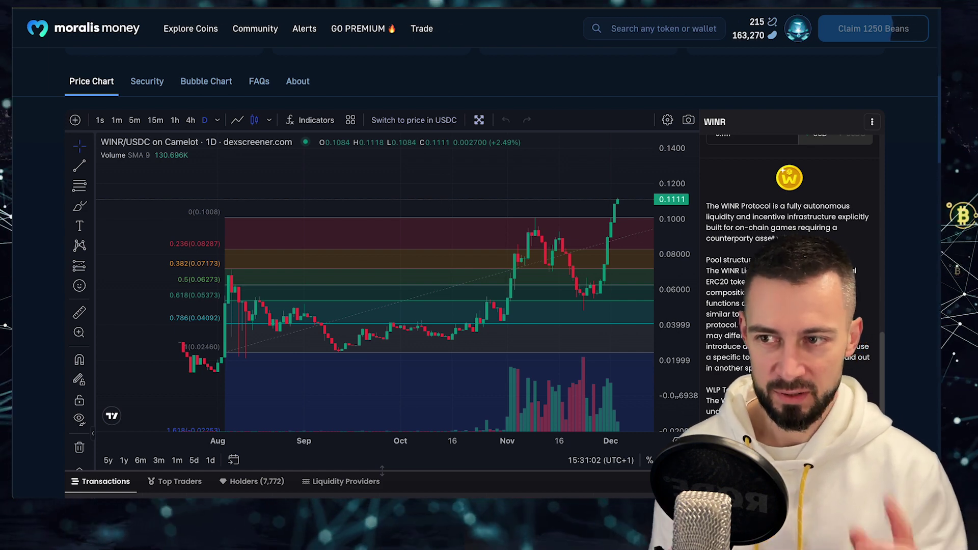
scroll(789, 270, down, 4)
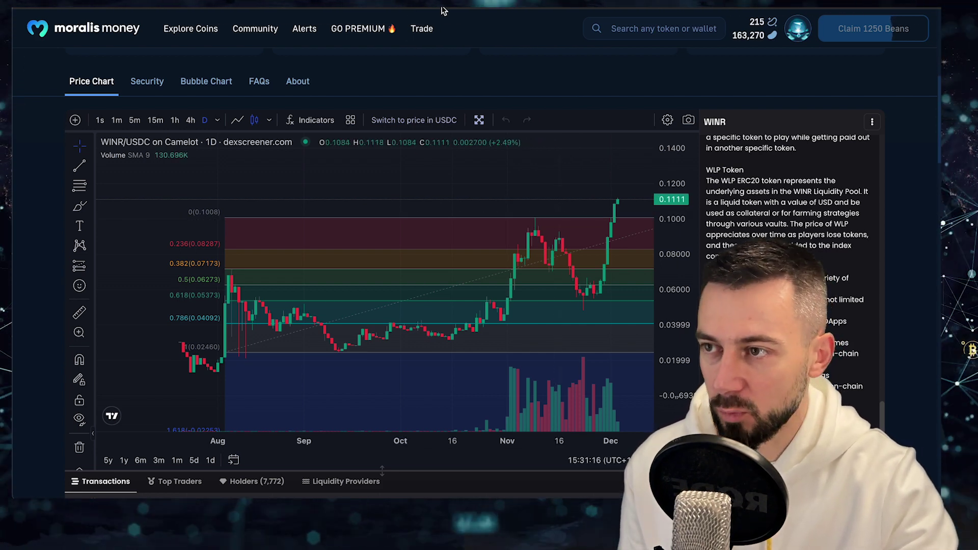
scroll(473, 255, down, 1)
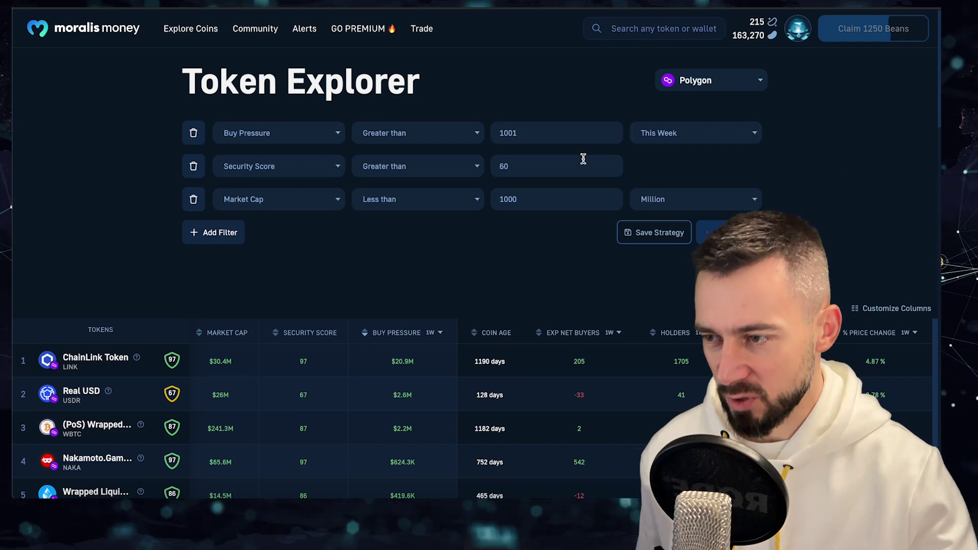
scroll(94, 308, down, 2)
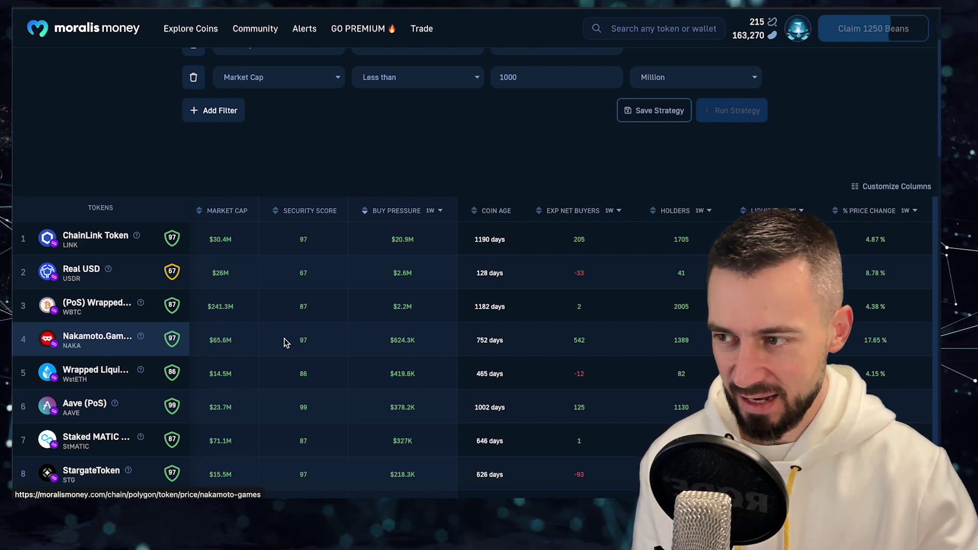
drag(398, 341, 418, 343)
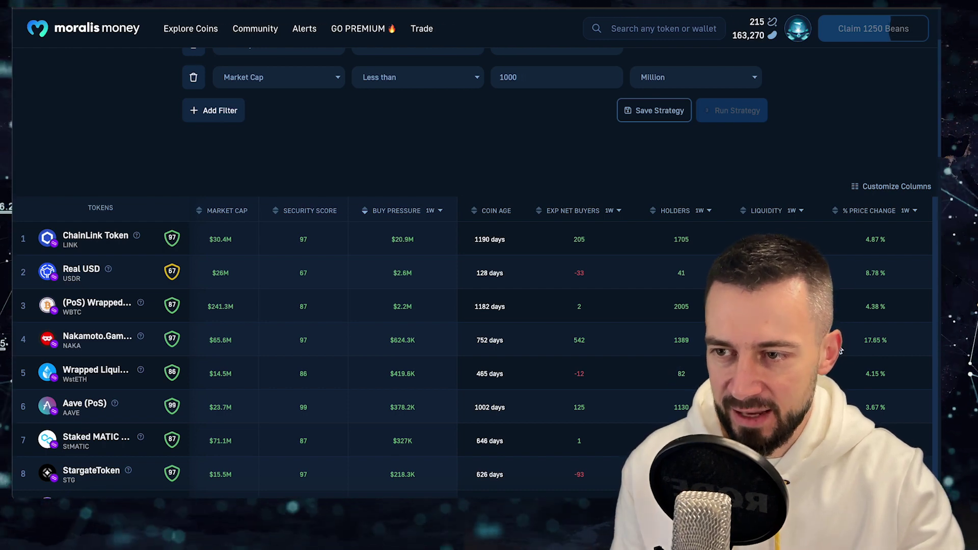
drag(866, 340, 888, 341)
click(887, 341)
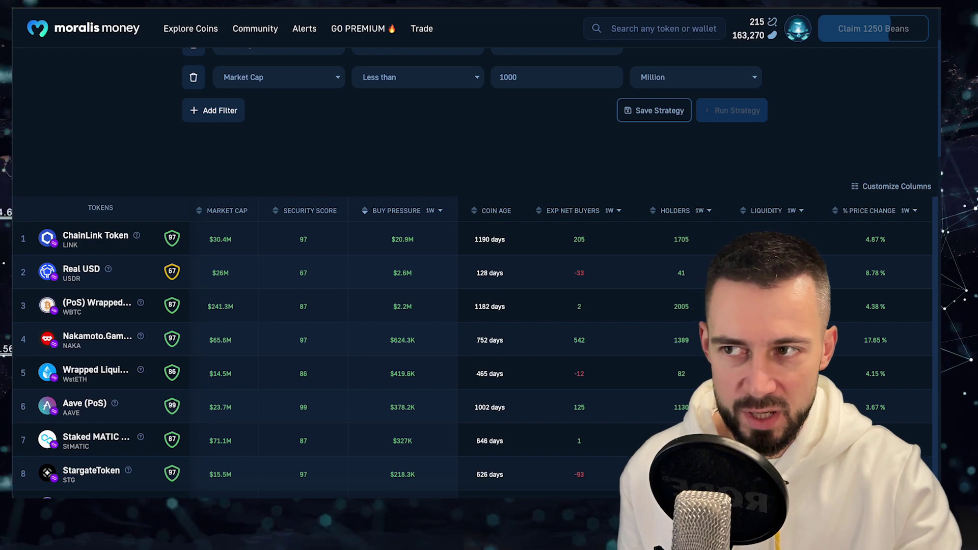
key(F5)
Scroll the Polygon net-buyer rankings and highlight Nakamoto.Games' 542 experienced net buyers
scroll(67, 157, down, 3)
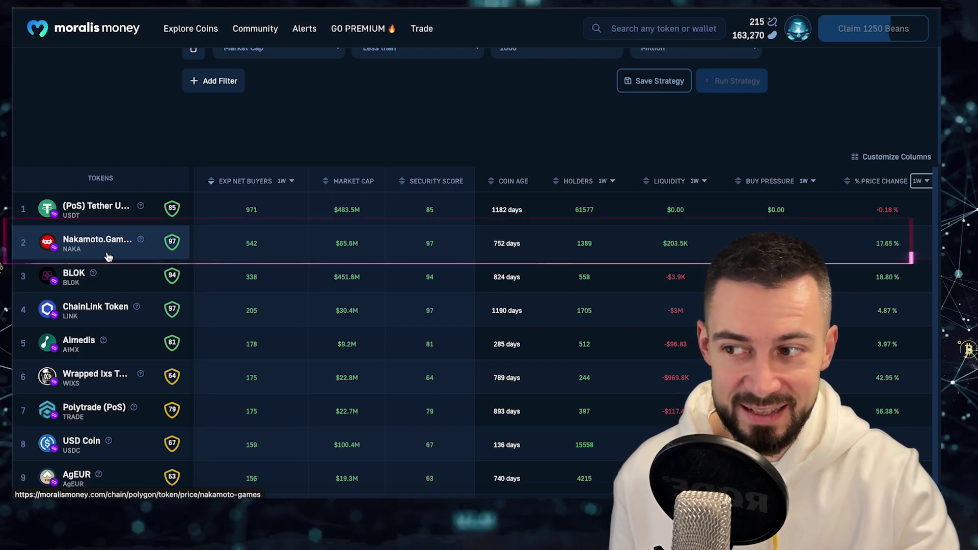
drag(267, 247, 243, 248)
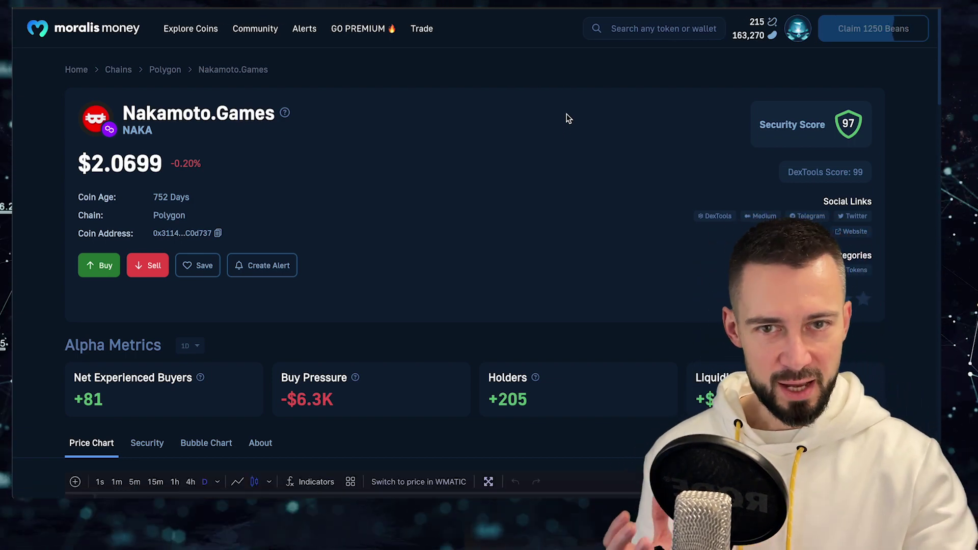
scroll(481, 94, down, 4)
Zoom and recentre the NAKA price chart on 2023–2024
scroll(484, 127, down, 4)
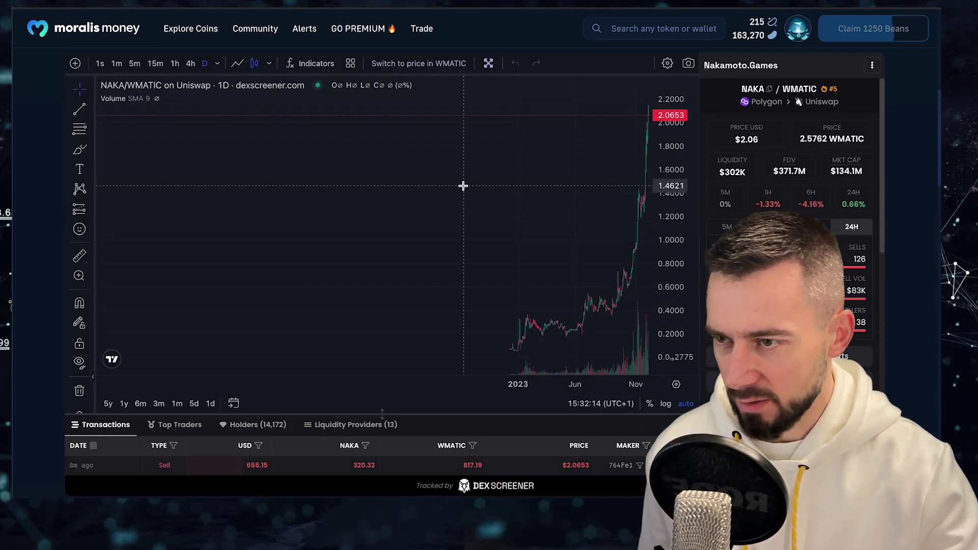
scroll(484, 220, up, 3)
drag(476, 216, 371, 209)
scroll(372, 209, up, 2)
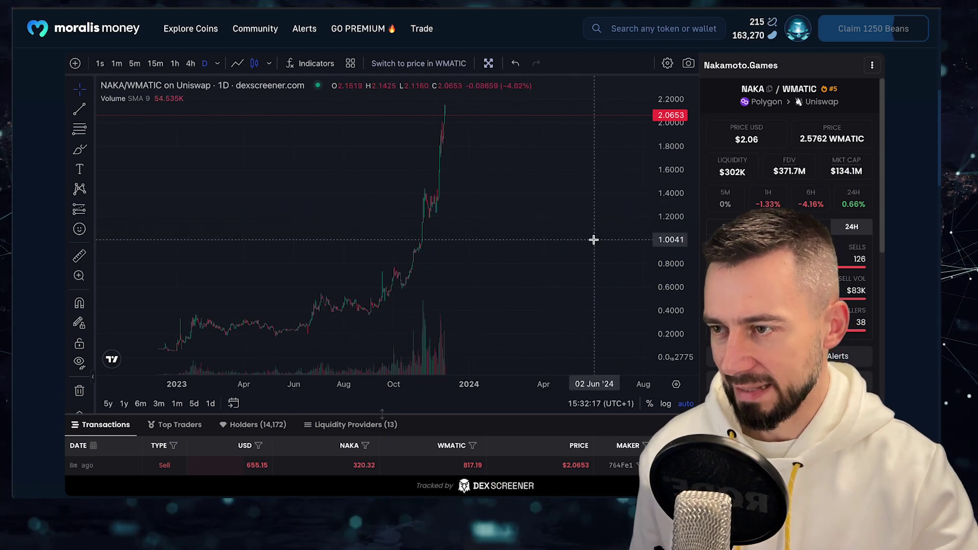
drag(436, 260, 454, 246)
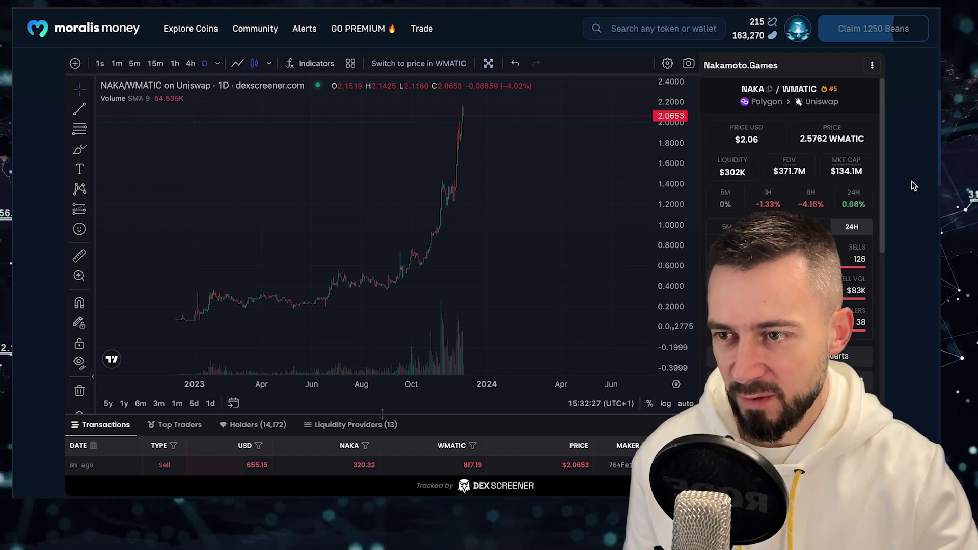
Scroll the NAKA token page down to its Security section
scroll(894, 190, down, 3)
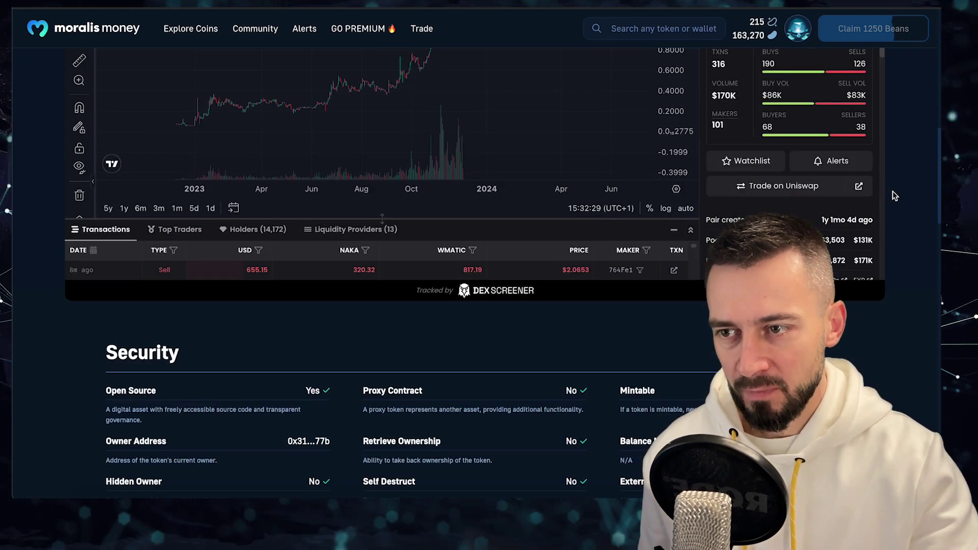
scroll(830, 176, down, 3)
scroll(829, 175, up, 3)
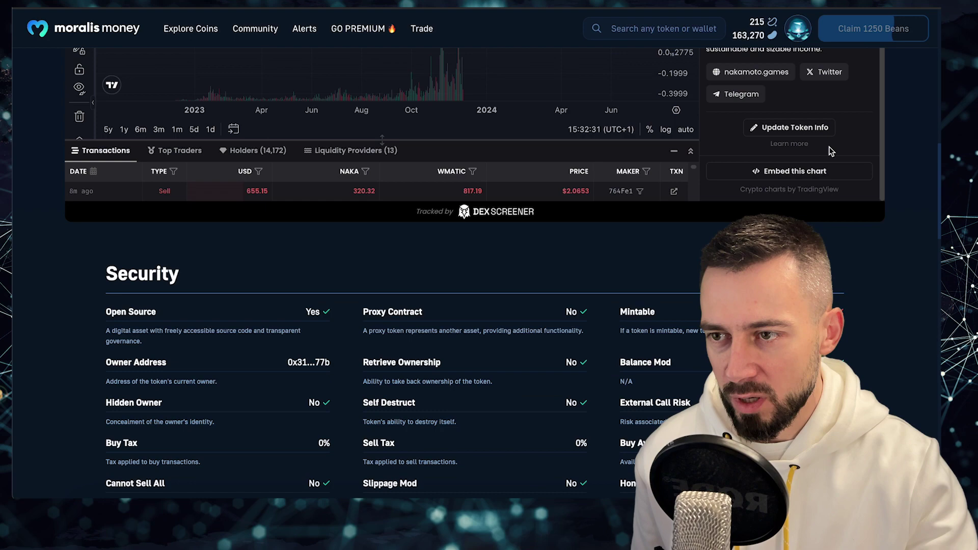
scroll(896, 108, up, 5)
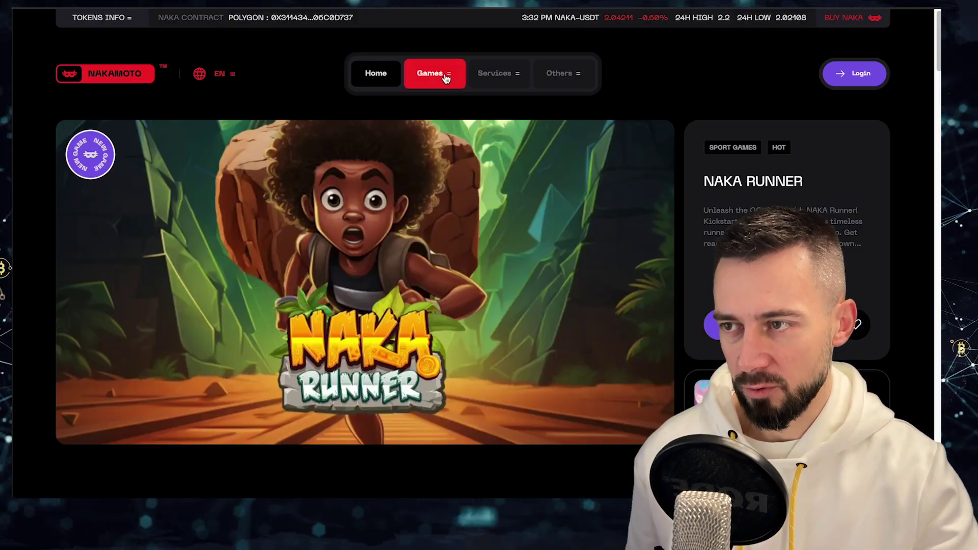
Browse the Nakamoto Games categories menu and scroll through the game catalogue
click(441, 73)
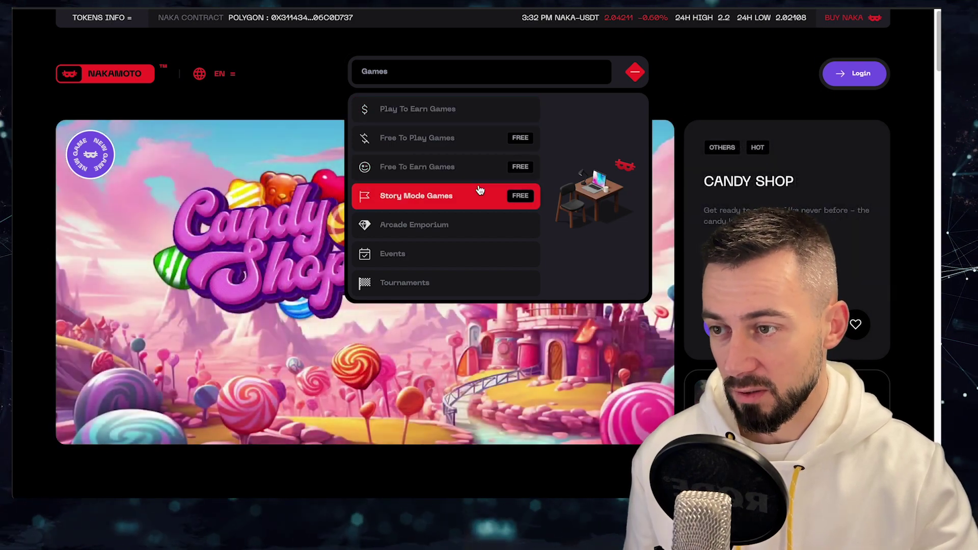
click(636, 72)
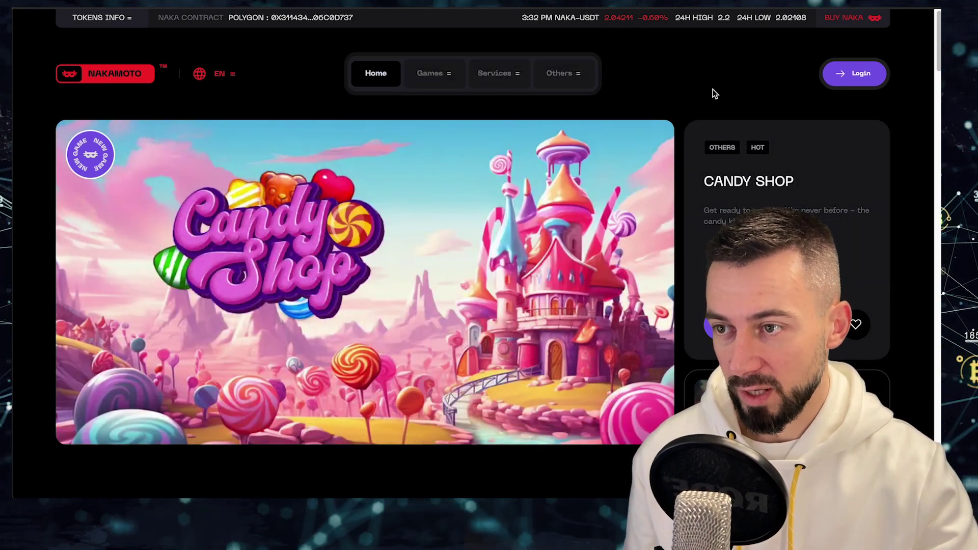
scroll(366, 163, down, 15)
scroll(359, 165, down, 1)
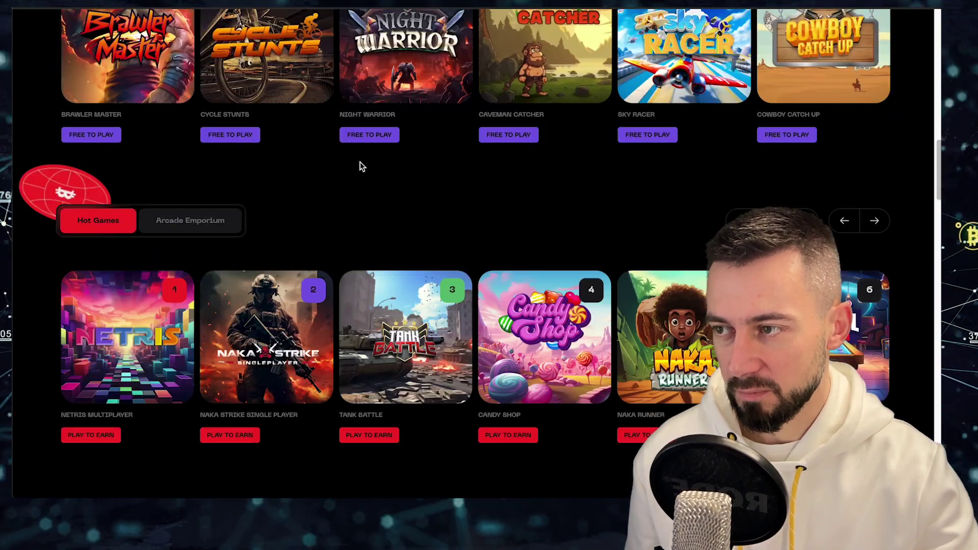
scroll(413, 183, down, 6)
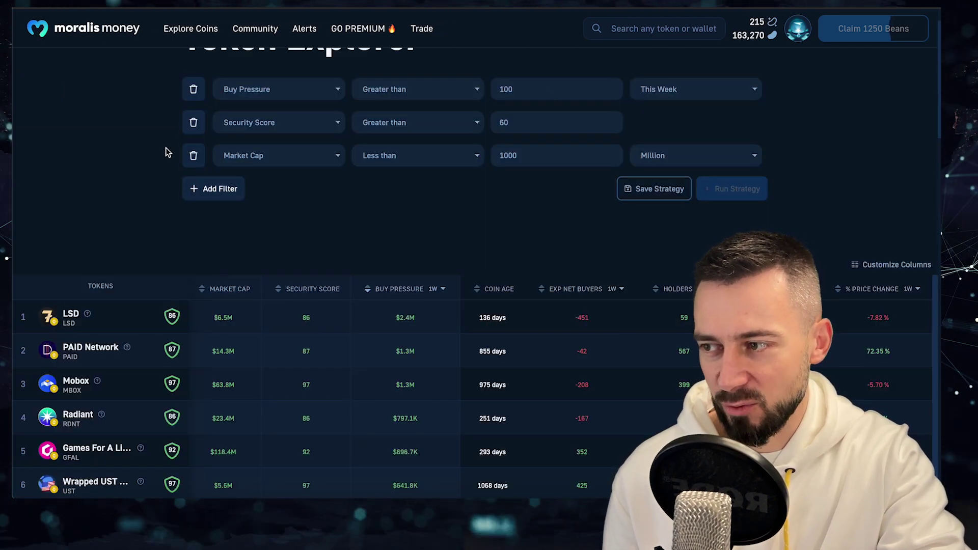
Scroll the LSD token page to review its Alpha Metrics and price chart
scroll(167, 151, up, 2)
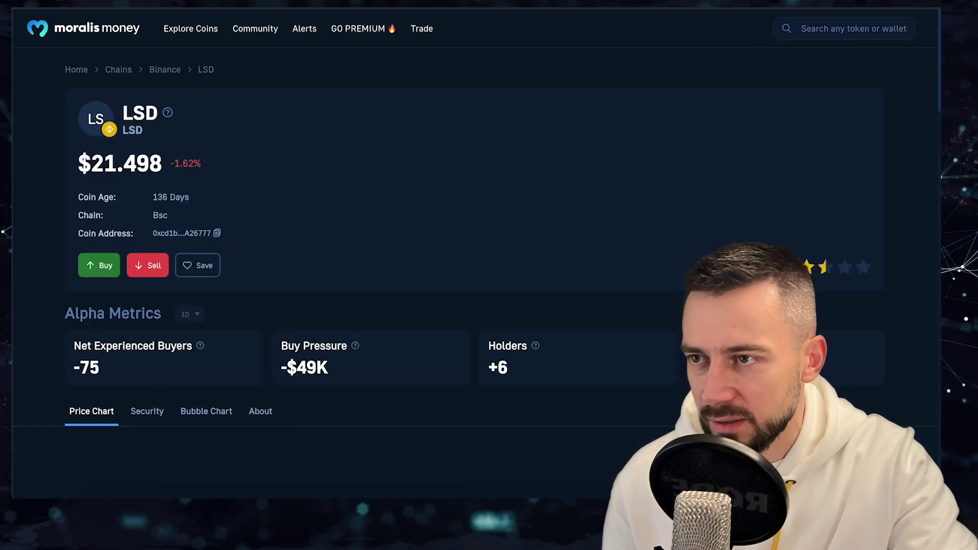
scroll(137, 97, down, 8)
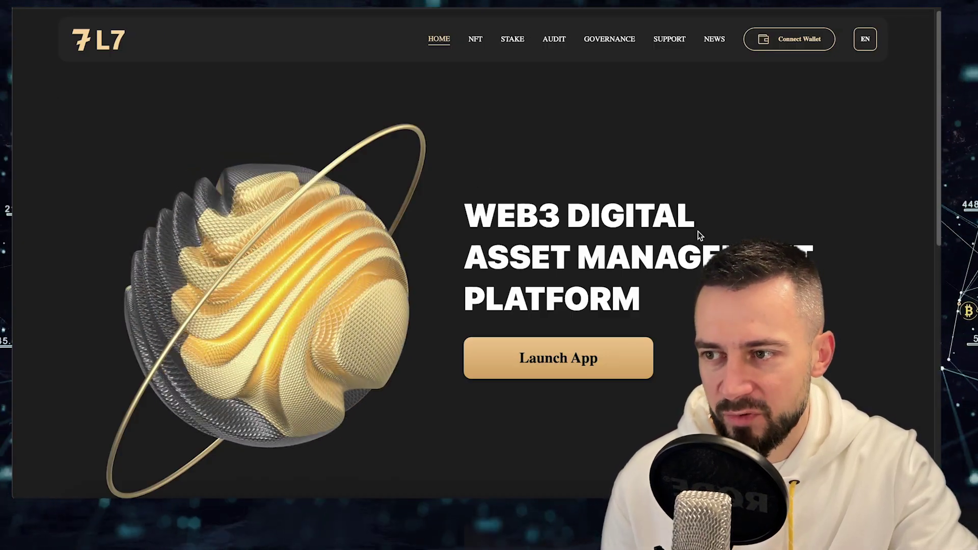
Browse the L7 homepage, launch its web app and dismiss the wallet signing prompt
scroll(618, 234, down, 10)
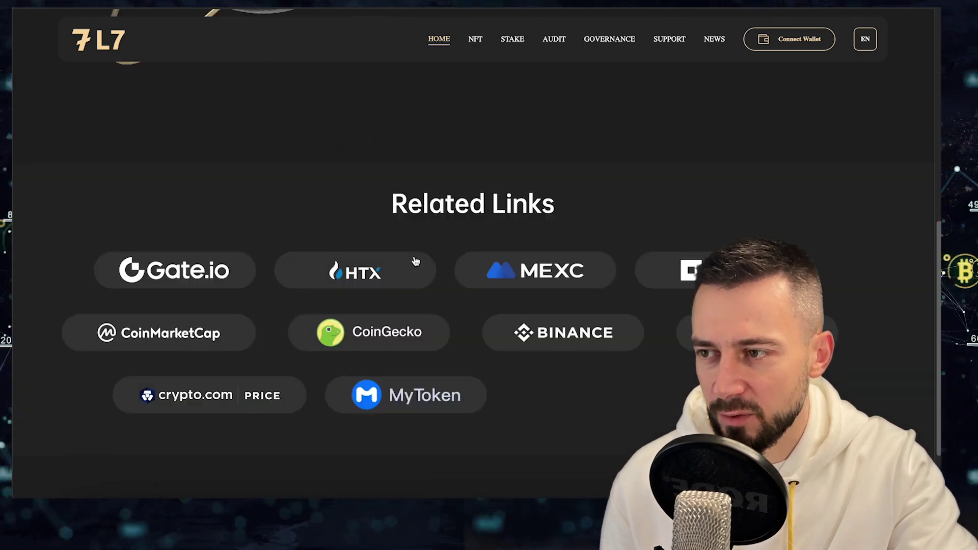
scroll(460, 296, up, 10)
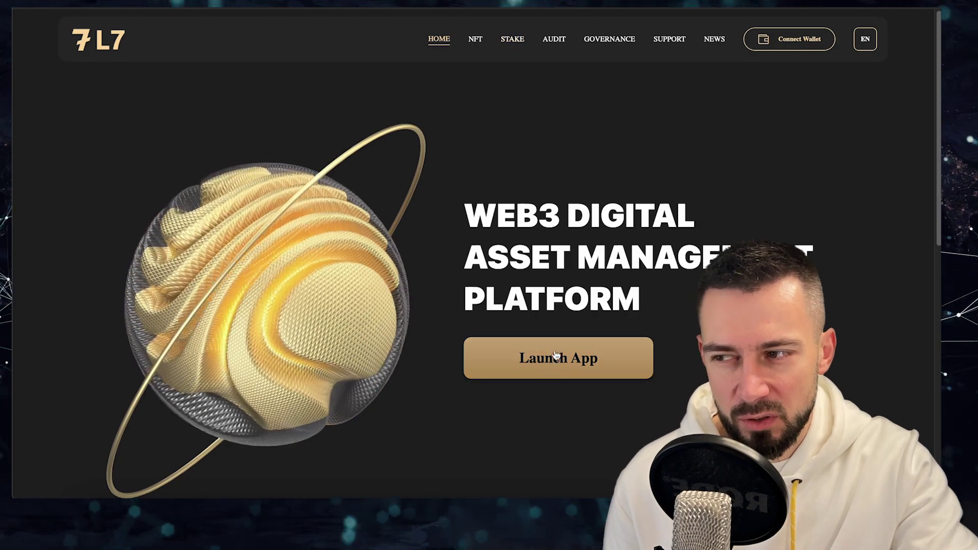
click(581, 368)
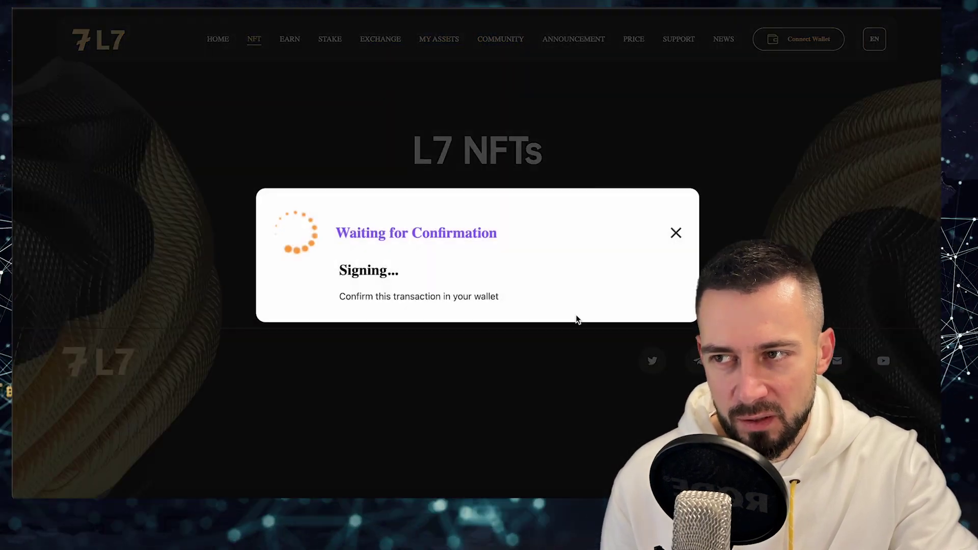
click(676, 233)
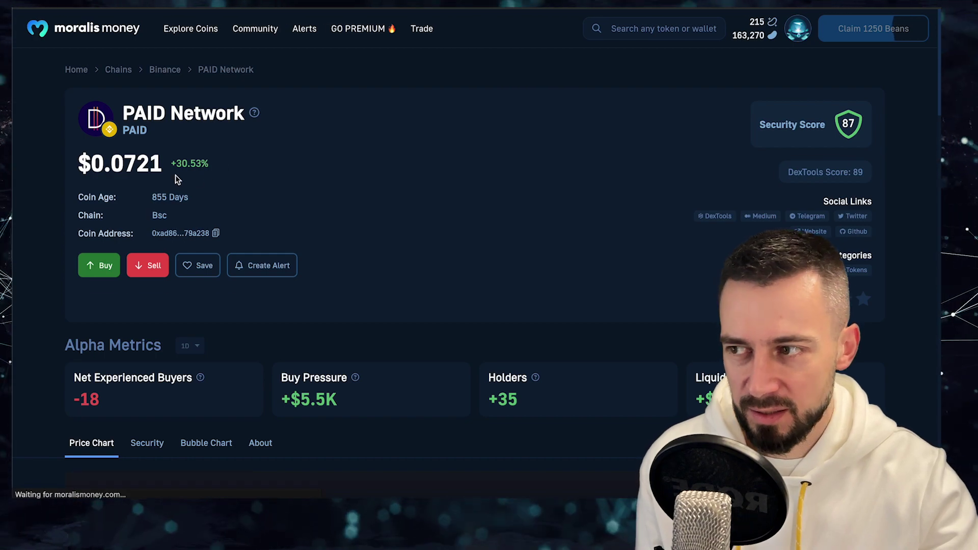
Scroll down the PAID Network token page to its price chart
scroll(53, 223, down, 7)
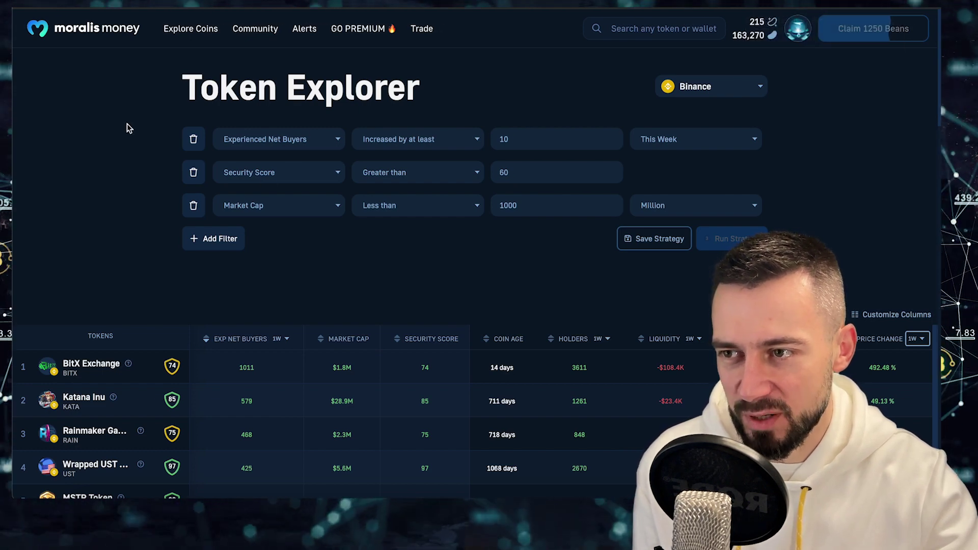
Scroll down to the Binance tokens with at least 10 more experienced net buyers this week
scroll(161, 192, down, 4)
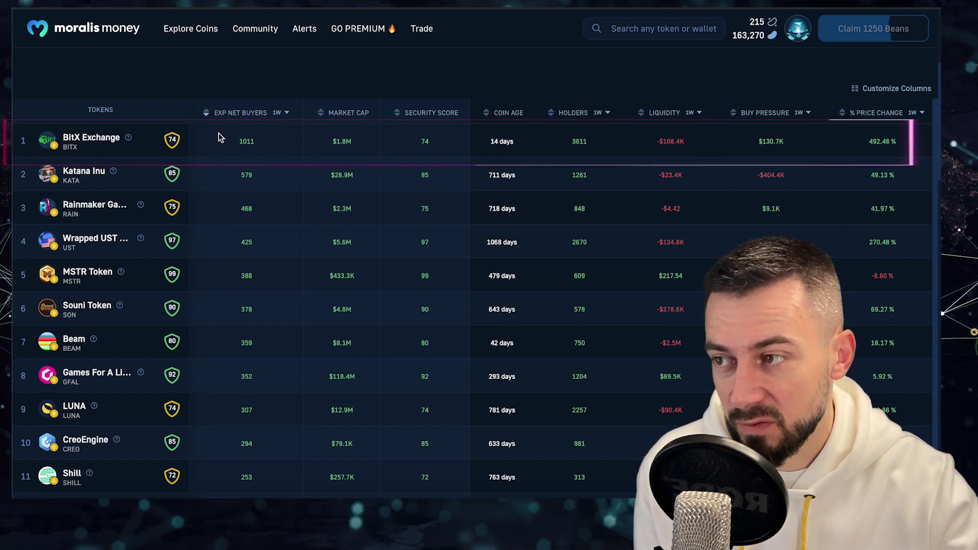
Open the BitX Exchange token page and scroll through it to the BITX/WBNB chart
click(88, 142)
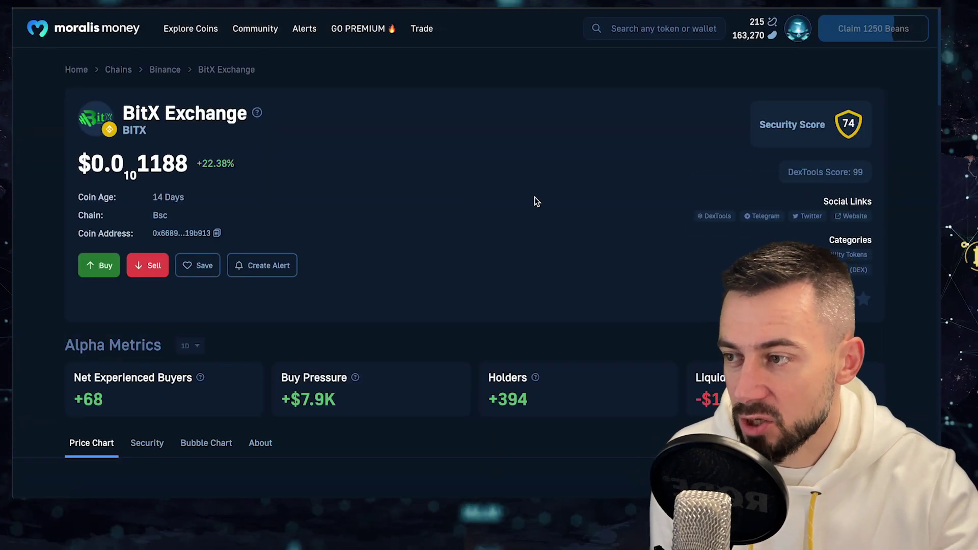
scroll(534, 200, down, 5)
scroll(881, 183, up, 5)
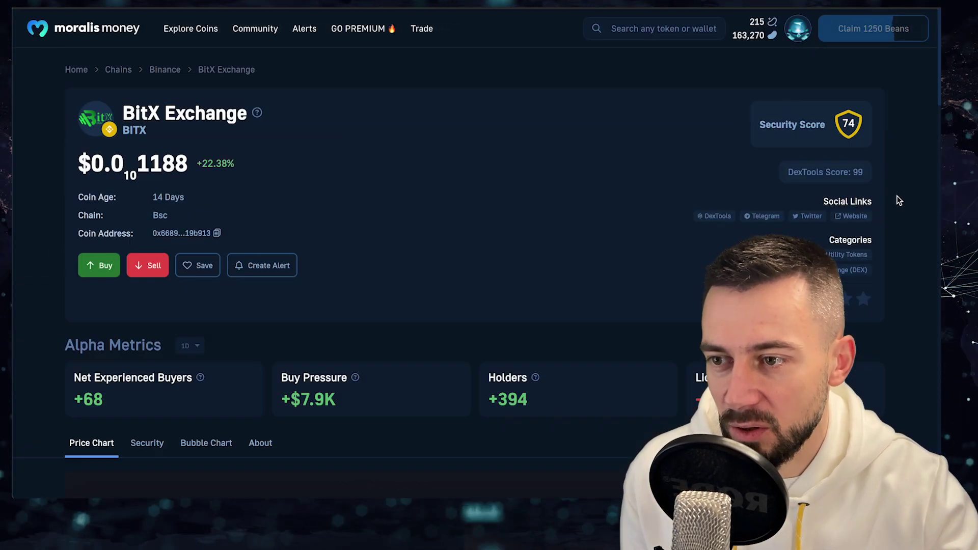
scroll(898, 200, down, 9)
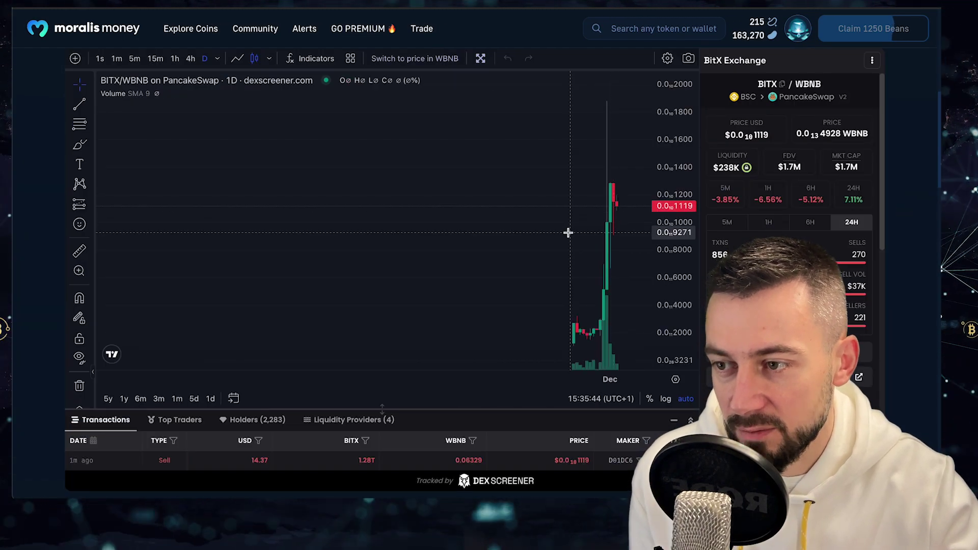
scroll(829, 232, down, 6)
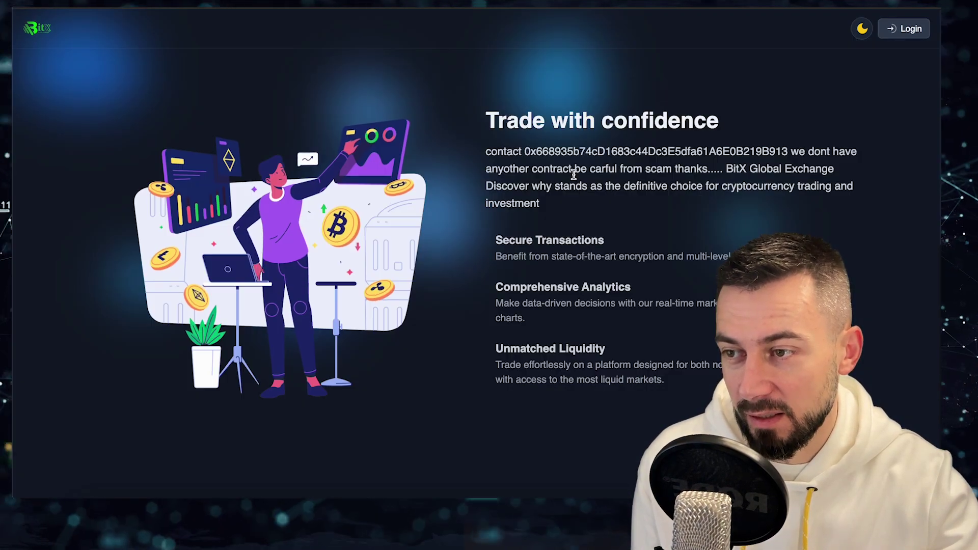
scroll(573, 173, down, 3)
scroll(624, 159, up, 3)
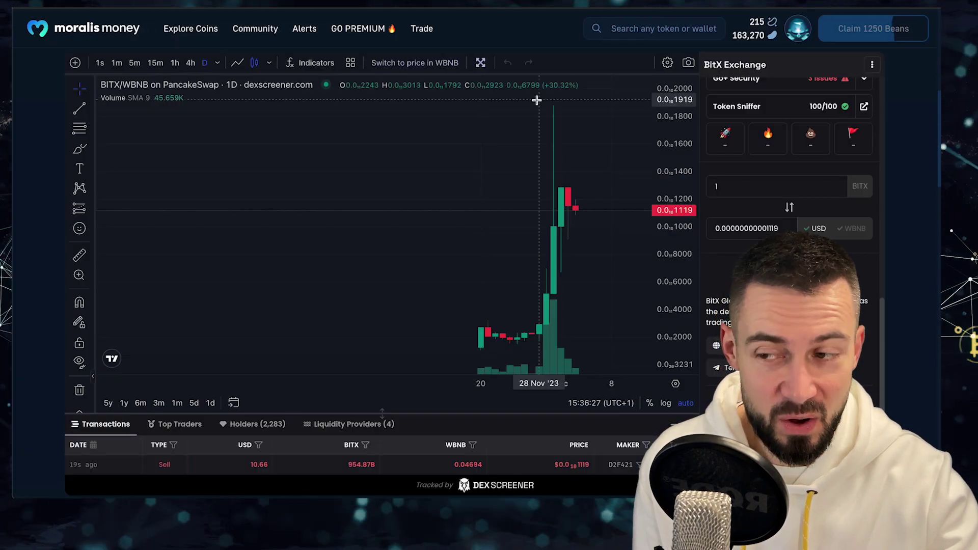
Pan and rescale the BITX price chart, then show bubble-chart details for wallet rank #45
drag(529, 246, 424, 249)
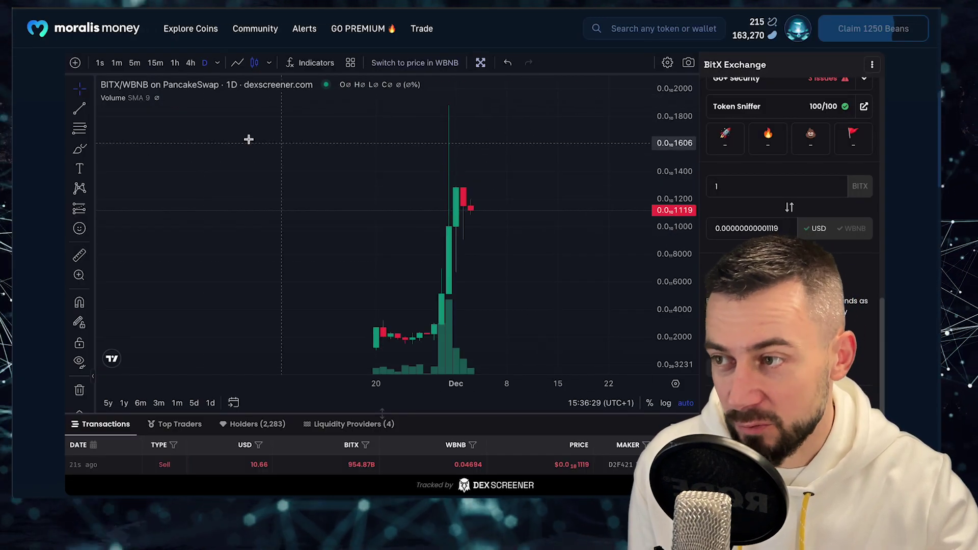
drag(675, 173, 675, 219)
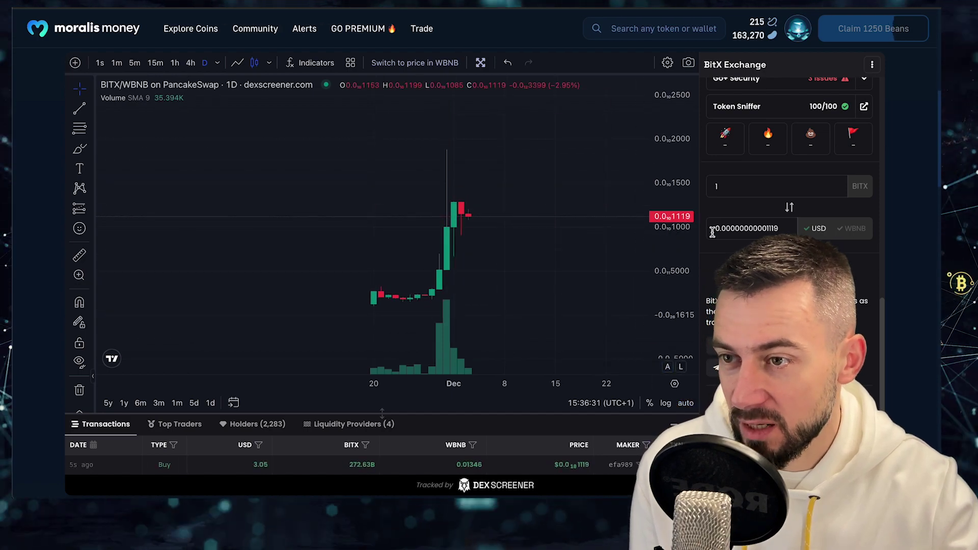
scroll(902, 266, down, 15)
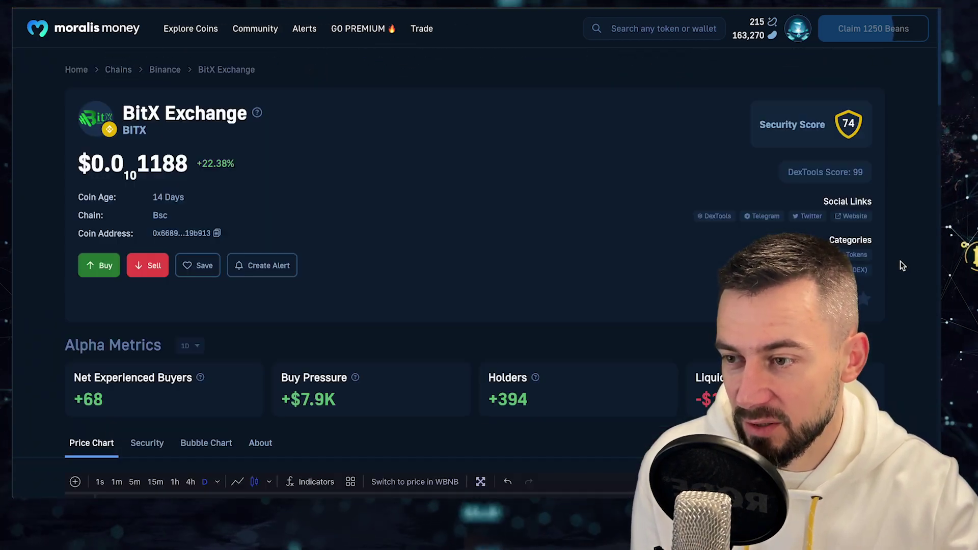
scroll(900, 261, down, 20)
scroll(900, 261, up, 8)
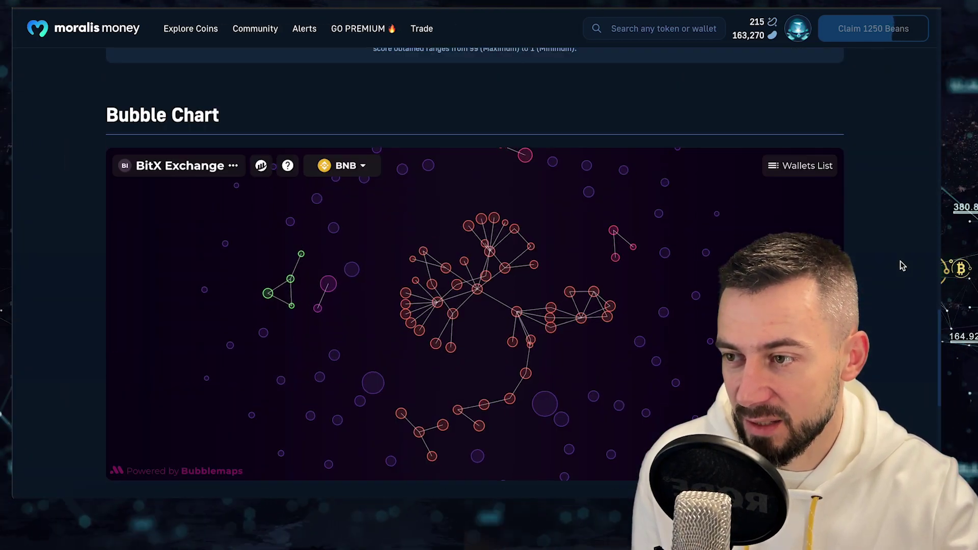
click(478, 297)
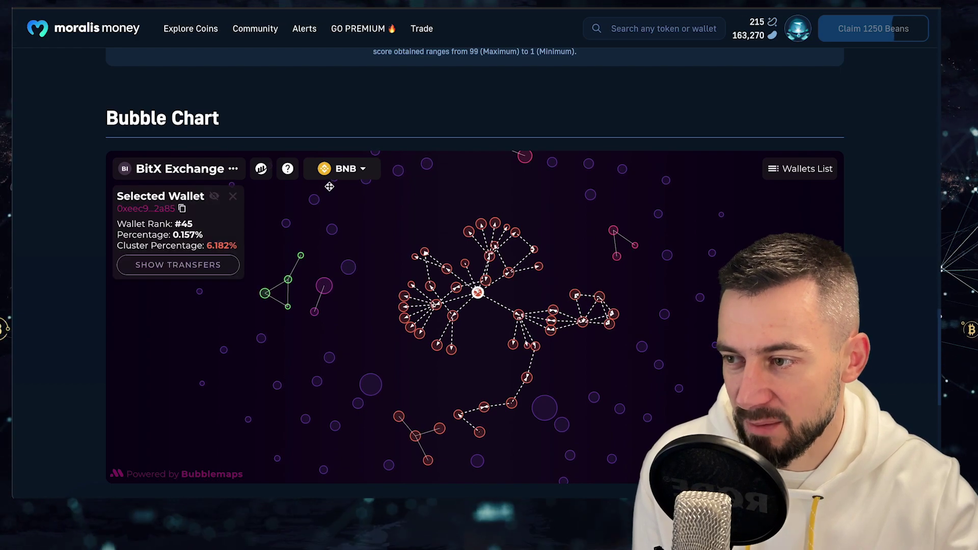